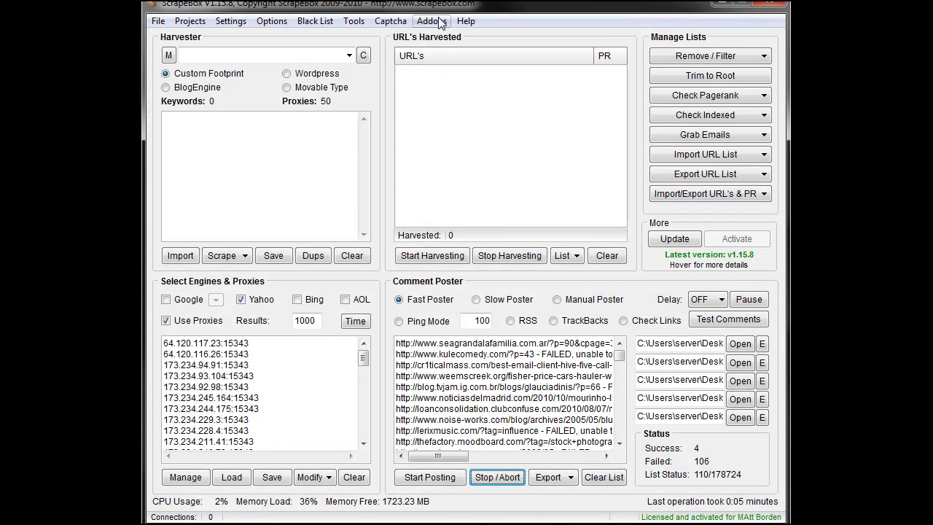
Select the Crashdump Logger addon in the available addons list and read its description.
{"action": "left_click", "coordinate": [438, 22]}
{"action": "left_click", "coordinate": [445, 40]}
{"action": "left_click", "coordinate": [531, 297]}
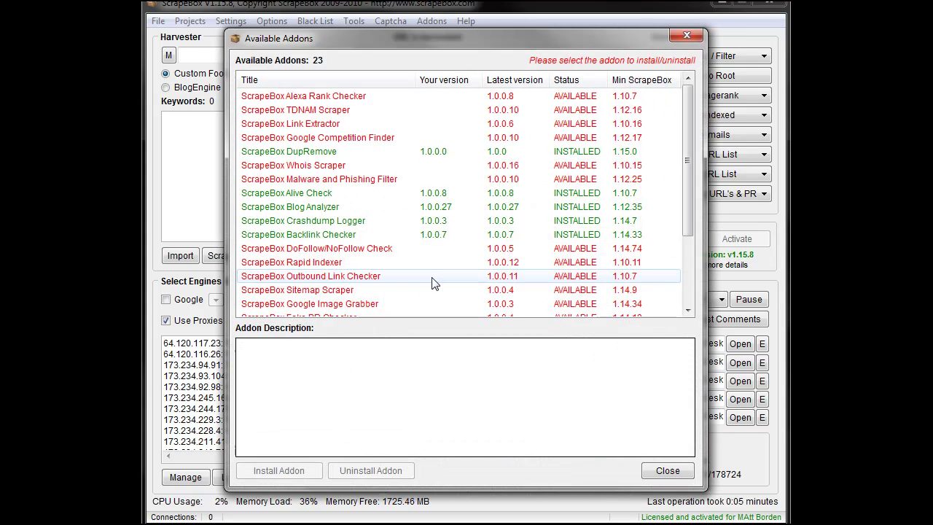
{"action": "left_click", "coordinate": [345, 222]}
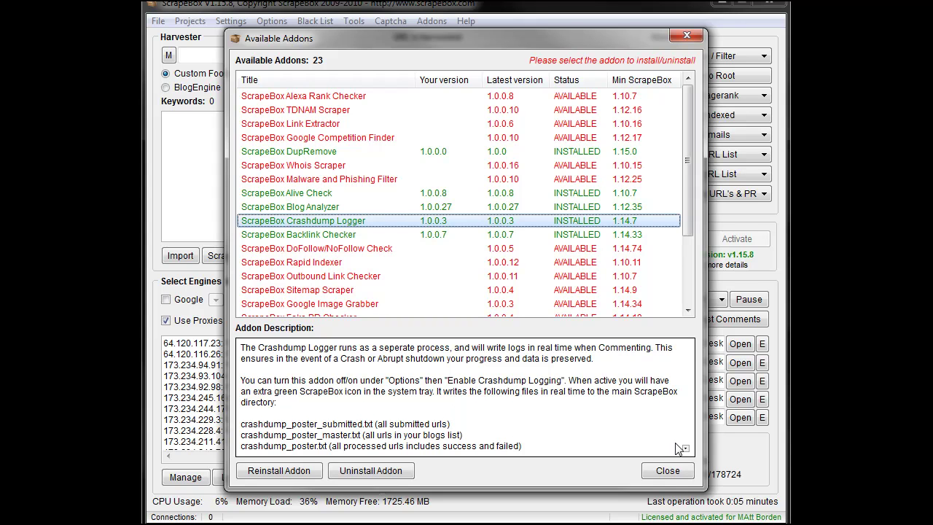
{"action": "left_click_drag", "start_coordinate": [688, 452], "coordinate": [688, 452]}
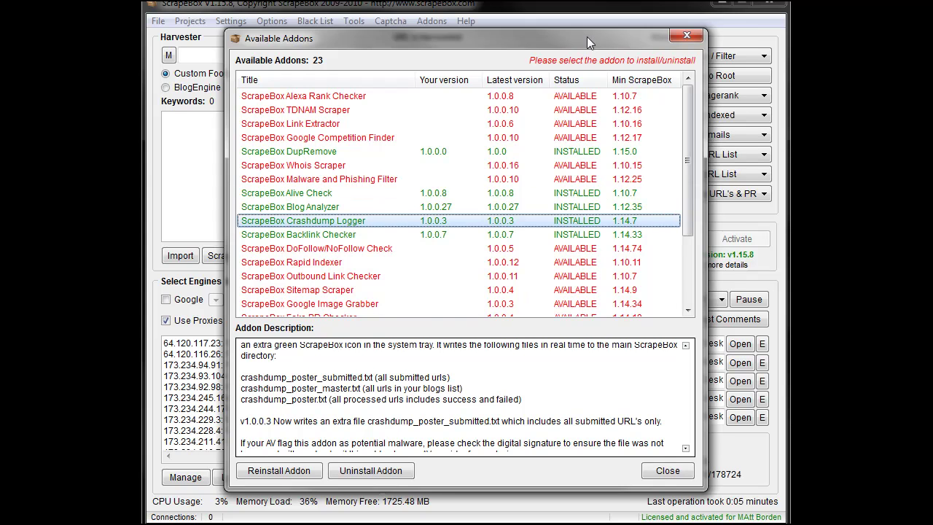
Close the addons list and check that Crashdump Logging is enabled, leaving the options unchanged.
{"action": "left_click_drag", "start_coordinate": [587, 36], "coordinate": [447, 28]}
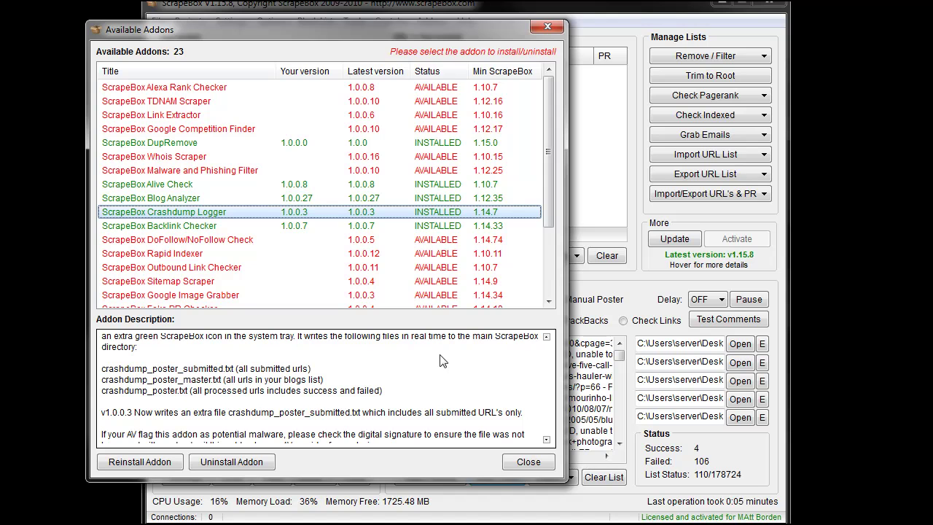
{"action": "left_click", "coordinate": [547, 338]}
{"action": "scroll", "coordinate": [549, 338], "scroll_direction": "up", "scroll_amount": 4}
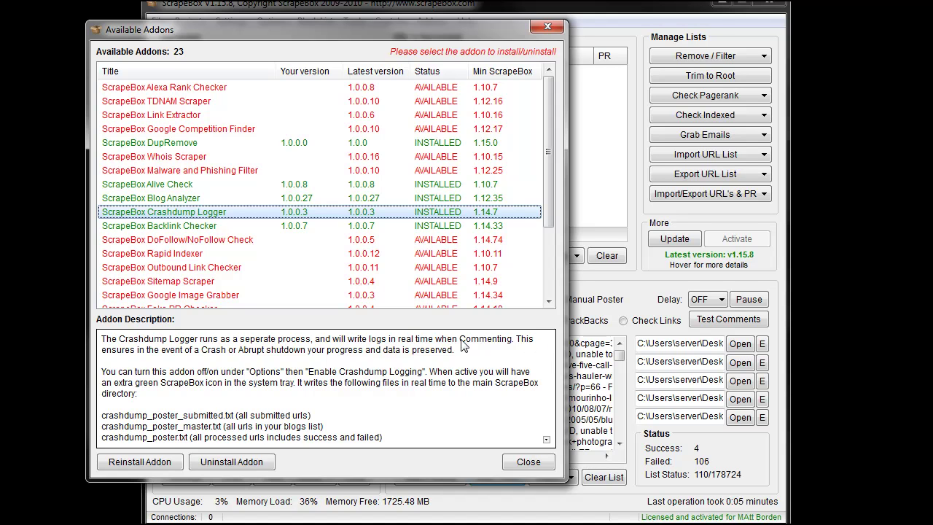
{"action": "left_click", "coordinate": [528, 463]}
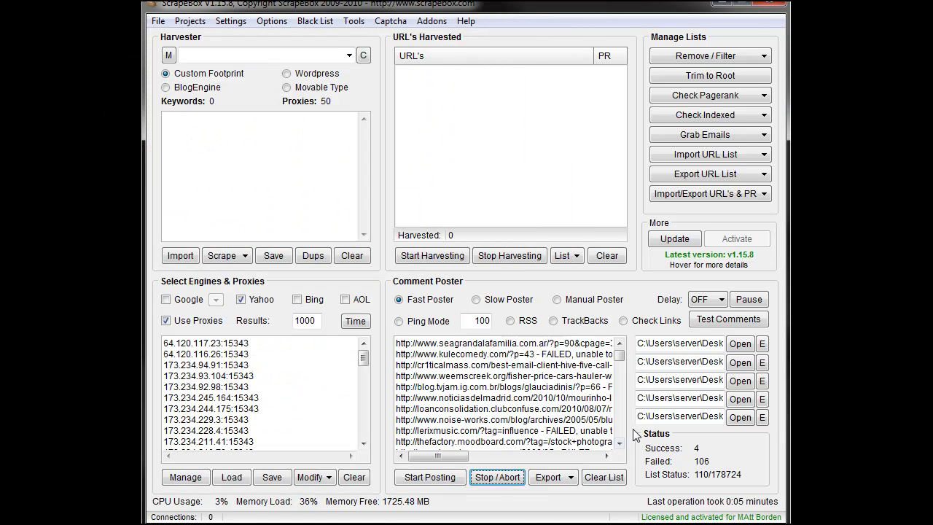
{"action": "left_click", "coordinate": [270, 24]}
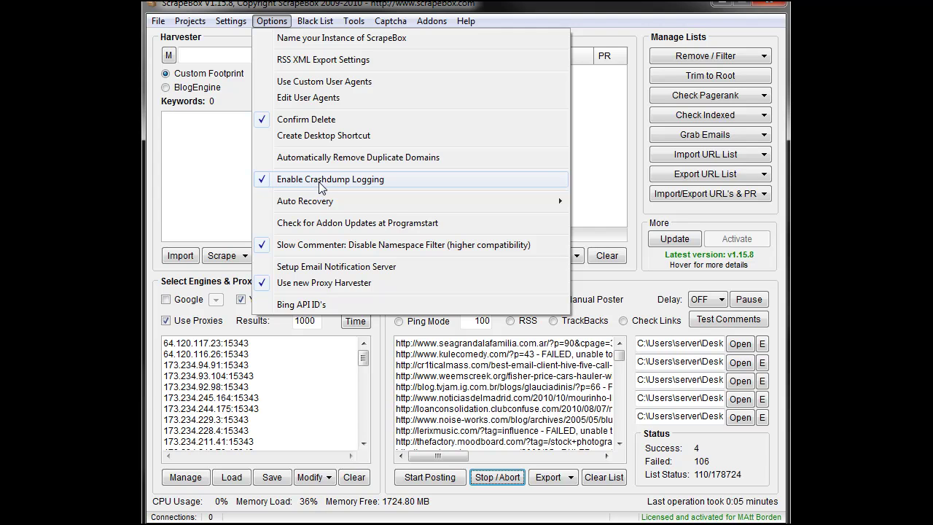
{"action": "left_click", "coordinate": [153, 159]}
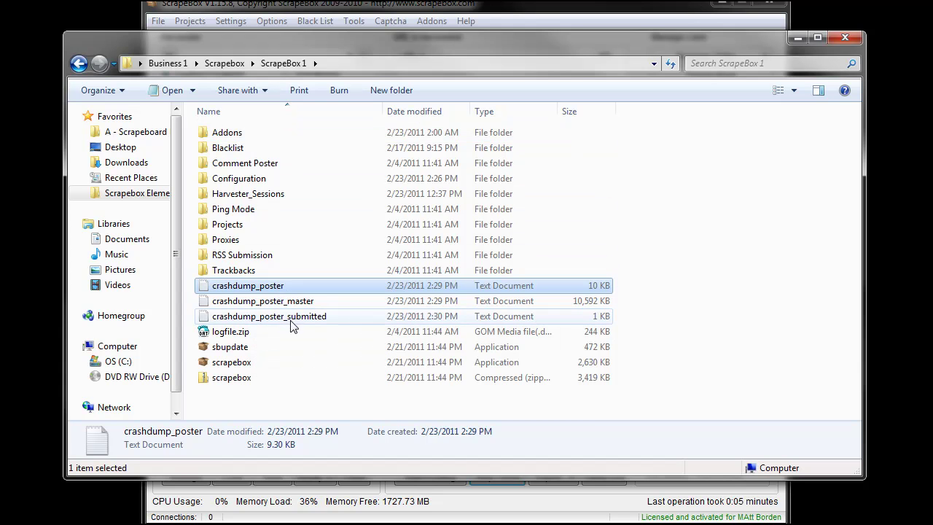
View the crashdump_poster log's URLs in Notepad, then close it.
{"action": "double_click", "coordinate": [269, 288]}
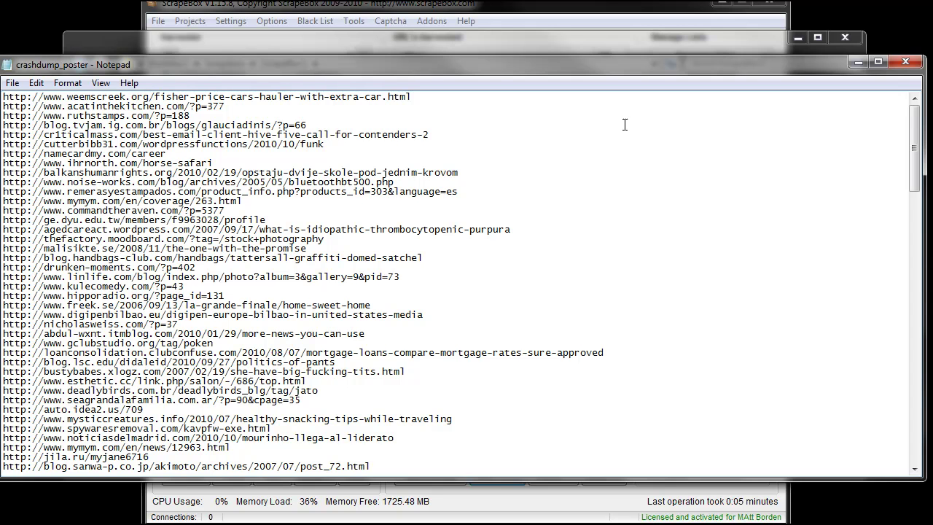
{"action": "scroll", "coordinate": [459, 281], "scroll_direction": "down", "scroll_amount": 5}
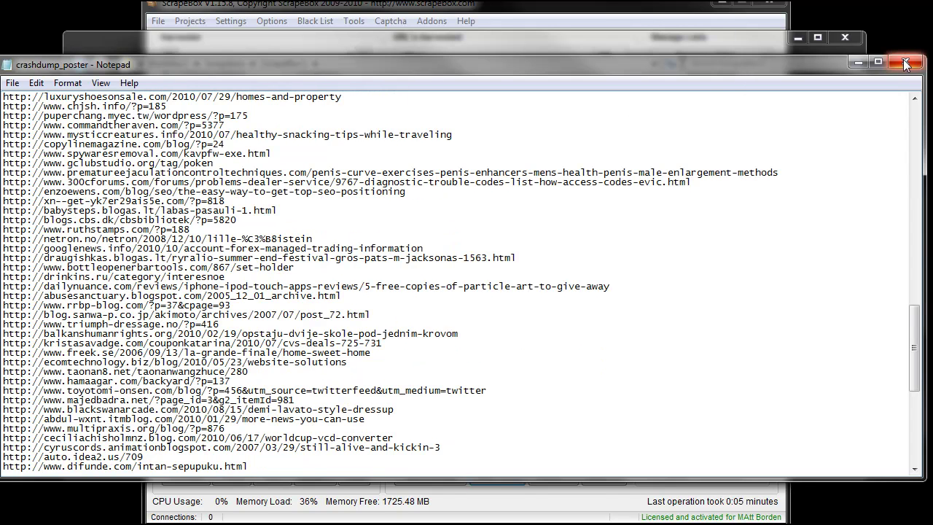
{"action": "left_click", "coordinate": [609, 24]}
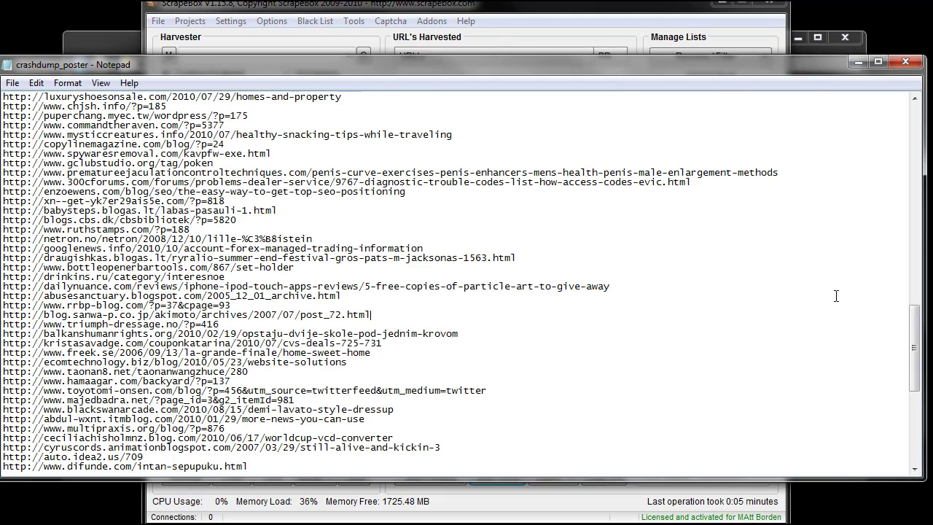
{"action": "left_click", "coordinate": [837, 296]}
{"action": "left_click", "coordinate": [905, 62]}
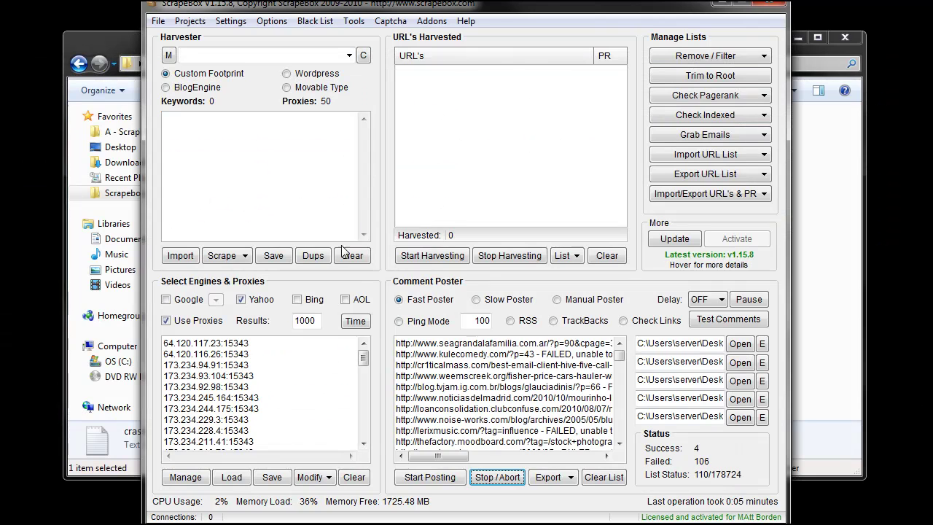
{"action": "left_click", "coordinate": [73, 269]}
Open crashdump_poster_submitted to see its three submitted URLs, then minimize it.
{"action": "left_click", "coordinate": [482, 516]}
{"action": "left_click", "coordinate": [829, 378]}
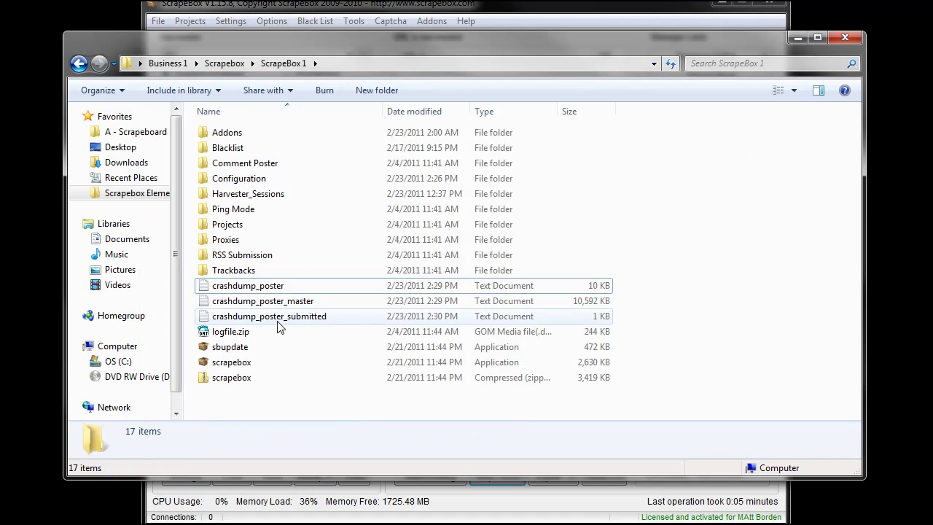
{"action": "left_click", "coordinate": [327, 320]}
{"action": "double_click", "coordinate": [327, 320]}
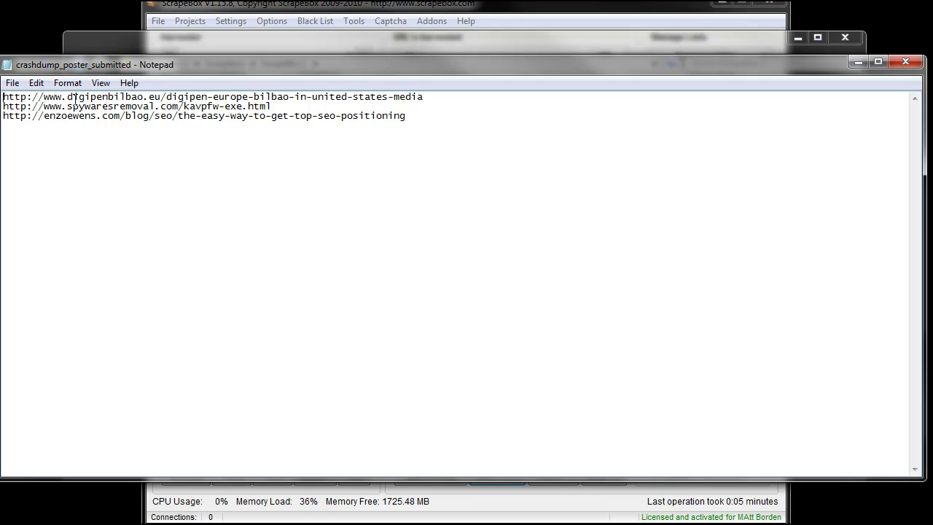
{"action": "left_click", "coordinate": [500, 21]}
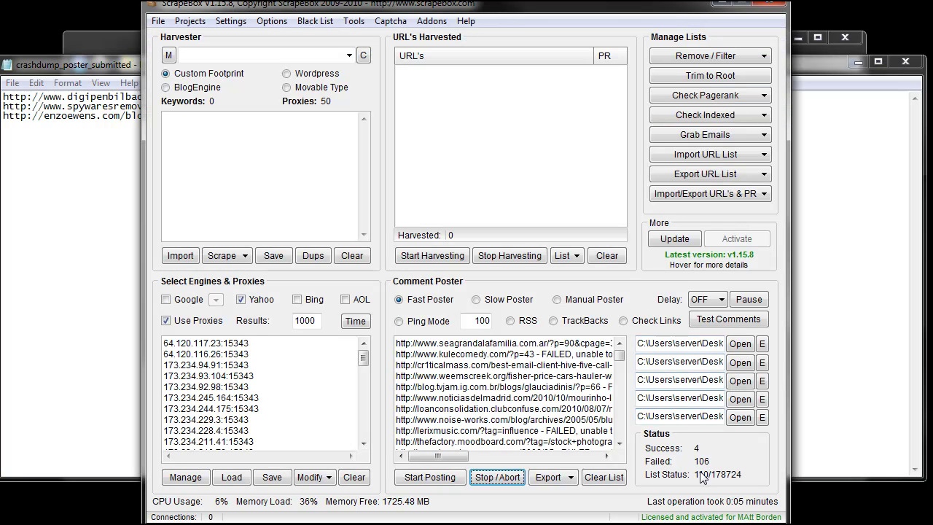
{"action": "left_click", "coordinate": [39, 144]}
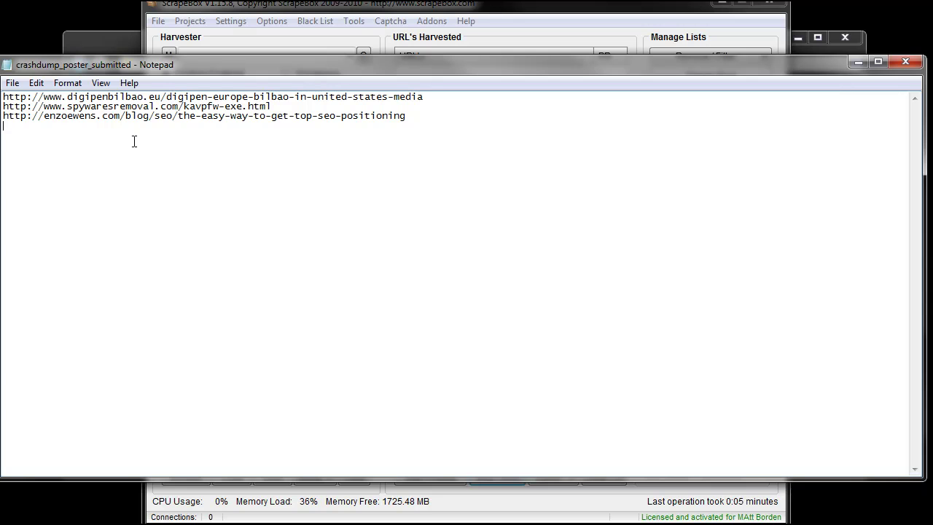
{"action": "left_click", "coordinate": [858, 64]}
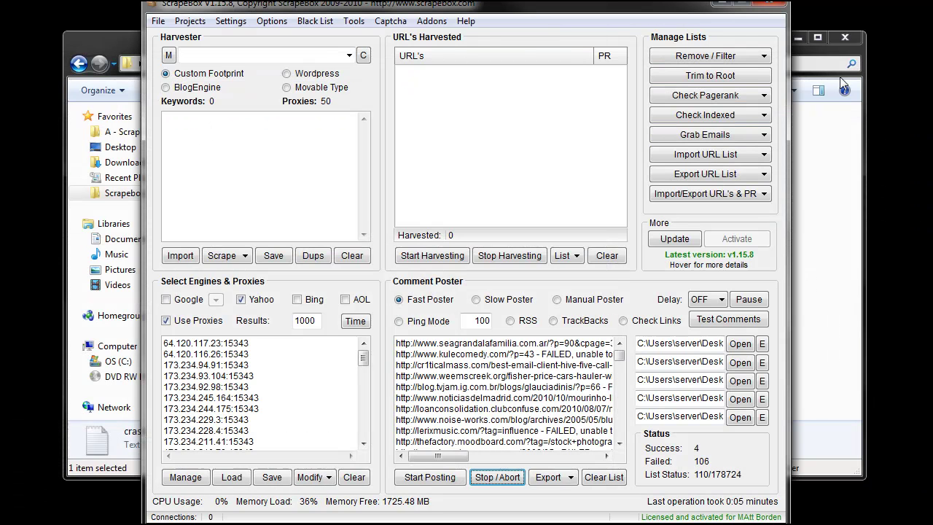
{"action": "left_click", "coordinate": [813, 252]}
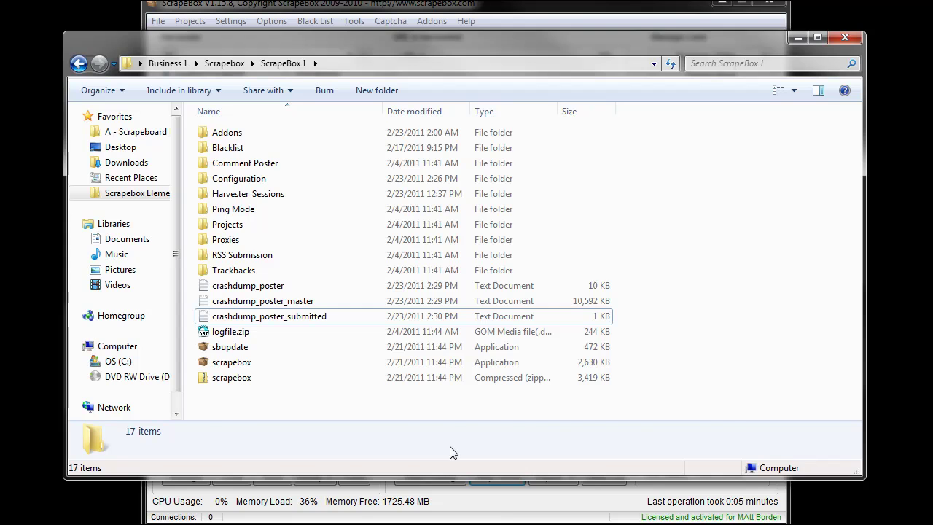
Import and add crashdump_poster_master from the ScrapeBox 1 folder to the harvested URLs.
{"action": "left_click", "coordinate": [501, 515]}
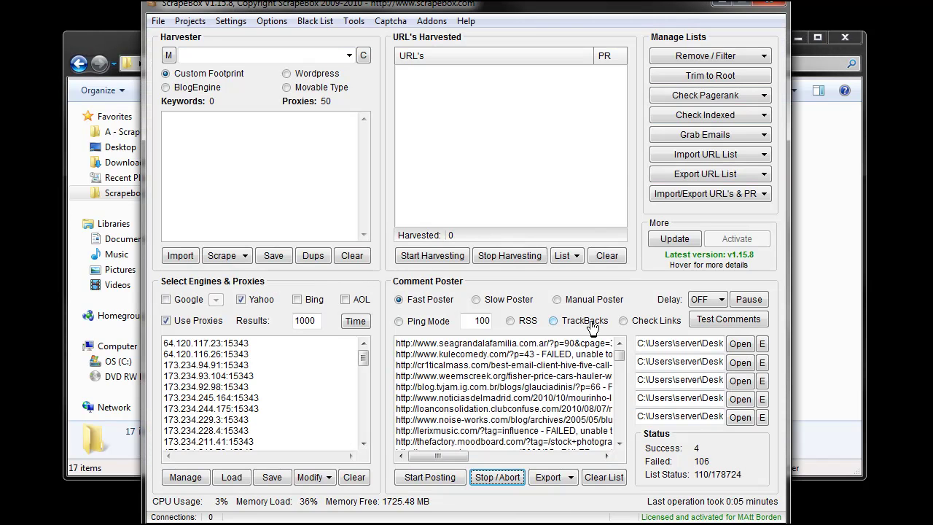
{"action": "left_click", "coordinate": [717, 156]}
{"action": "left_click", "coordinate": [730, 190]}
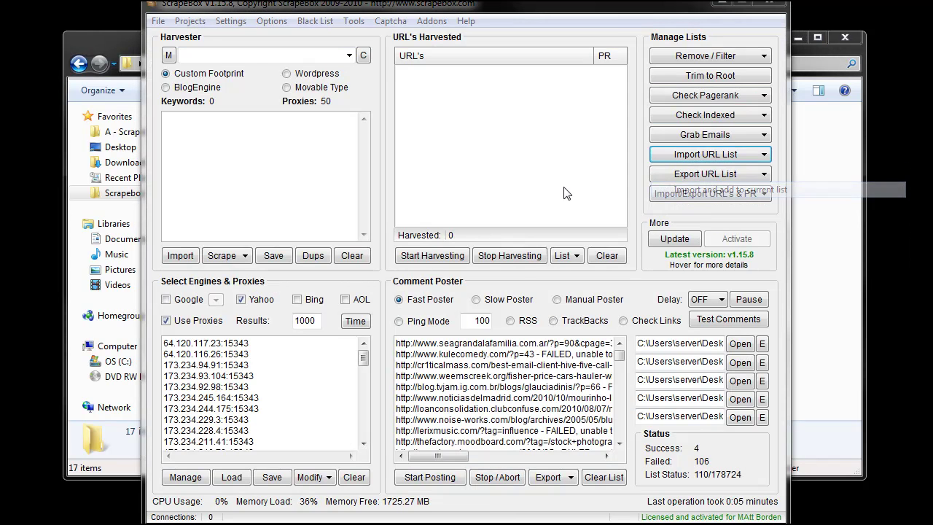
{"action": "left_click", "coordinate": [210, 191]}
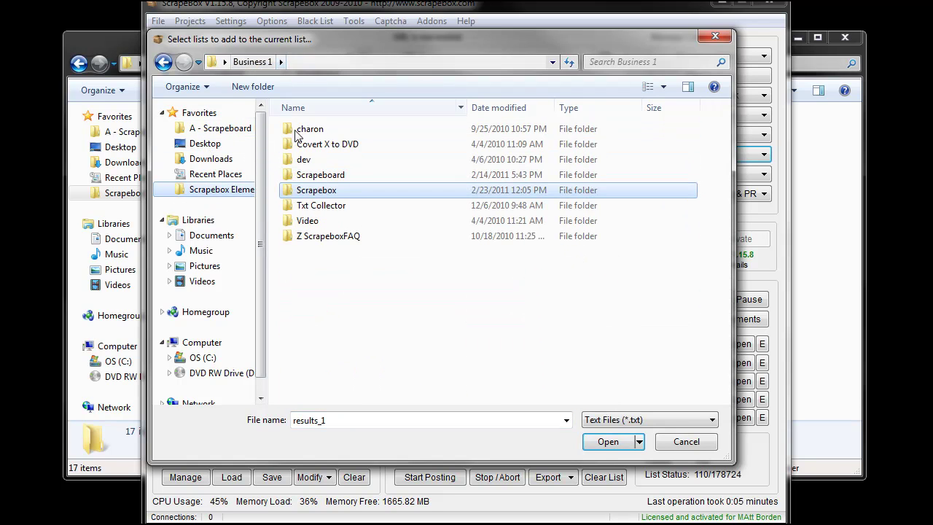
{"action": "double_click", "coordinate": [315, 191]}
{"action": "double_click", "coordinate": [325, 190]}
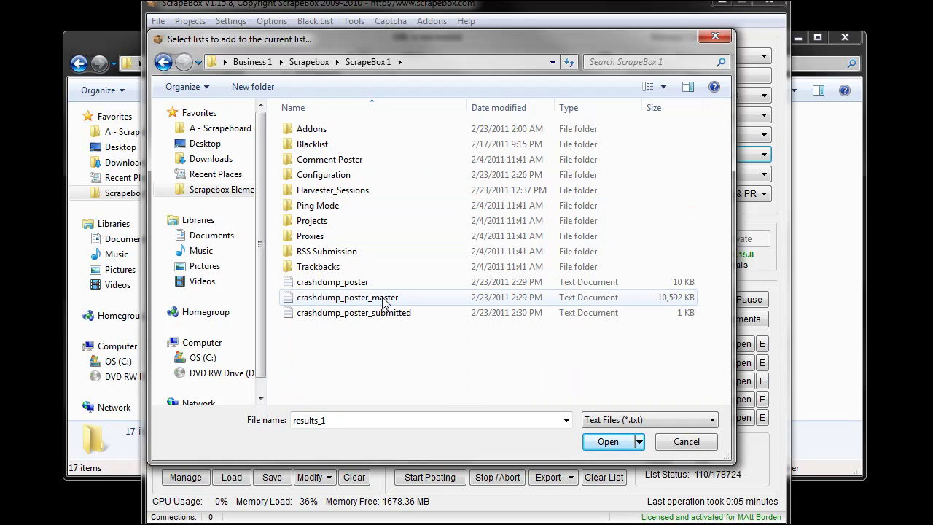
{"action": "double_click", "coordinate": [384, 299]}
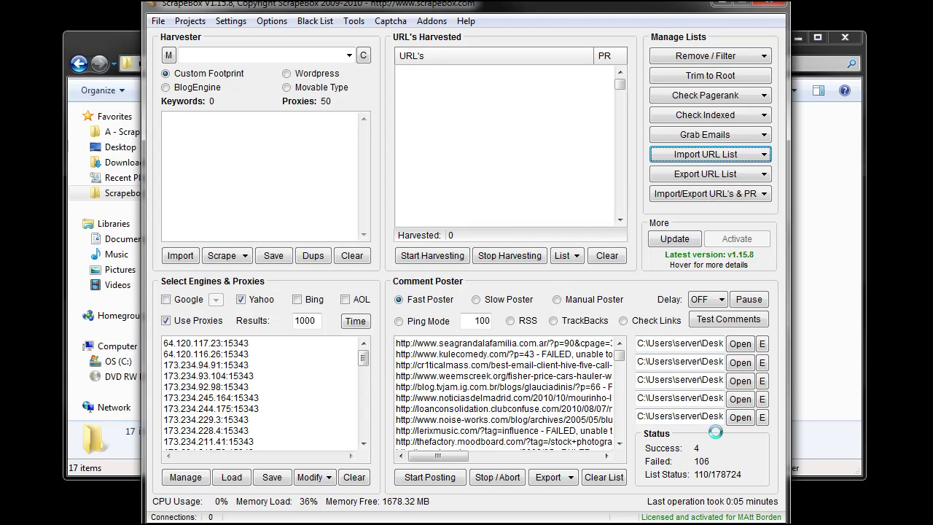
Compare the harvested list with crashdump_poster, removing 110 URLs to leave 178614.
{"action": "left_click", "coordinate": [697, 154]}
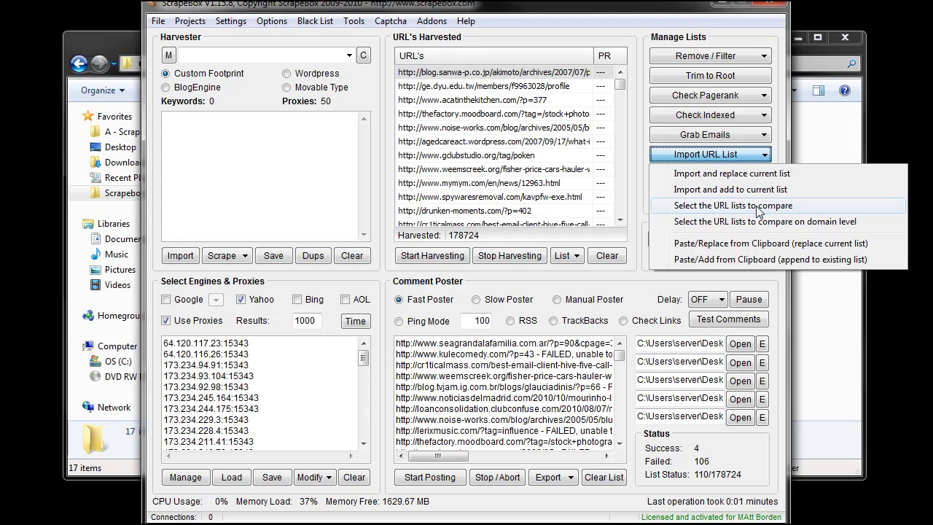
{"action": "left_click", "coordinate": [758, 209]}
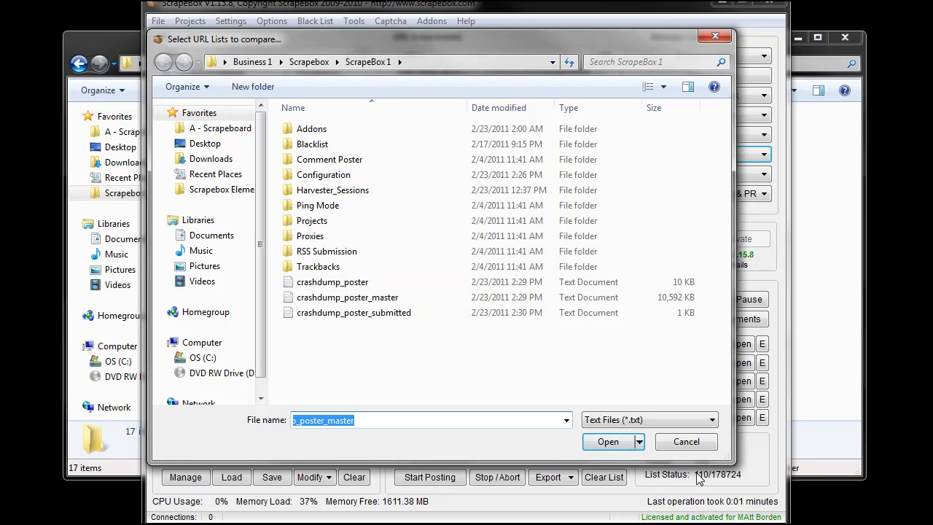
{"action": "double_click", "coordinate": [333, 281]}
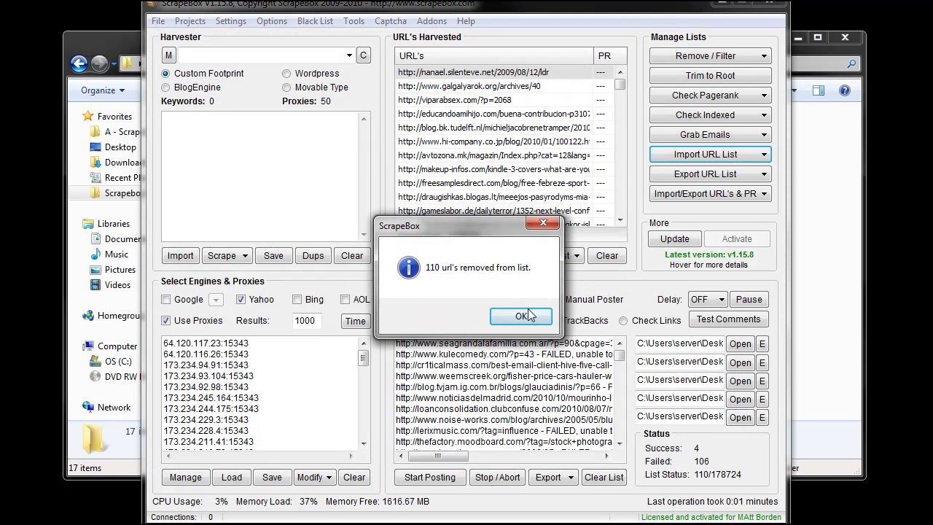
{"action": "left_click", "coordinate": [520, 317]}
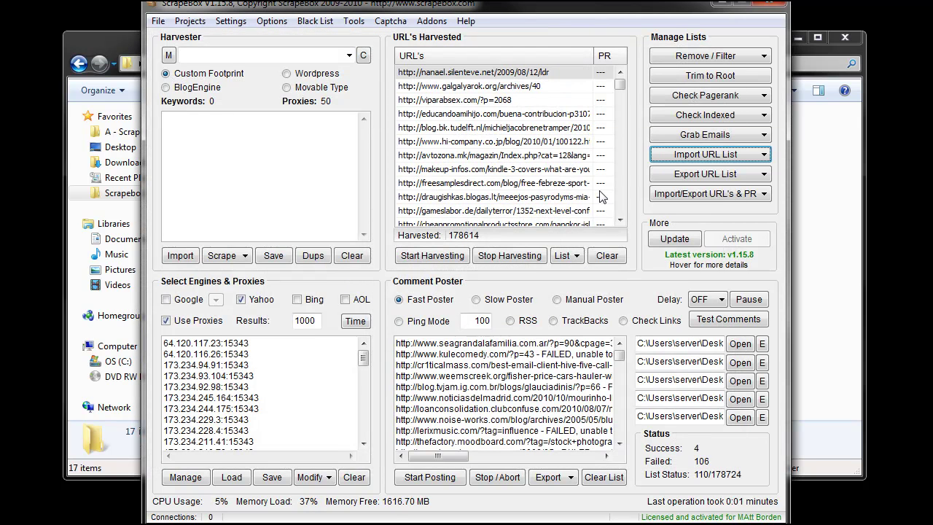
{"action": "left_click", "coordinate": [582, 257]}
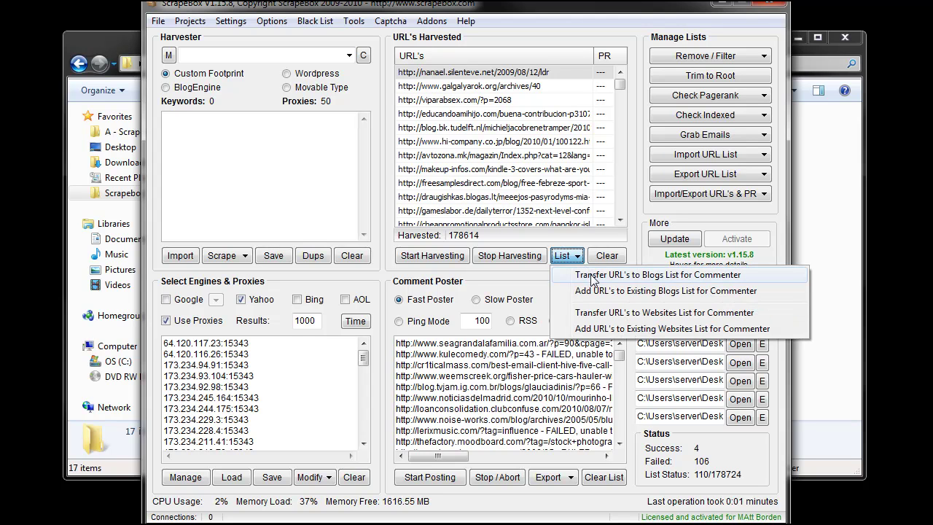
{"action": "left_click", "coordinate": [518, 283]}
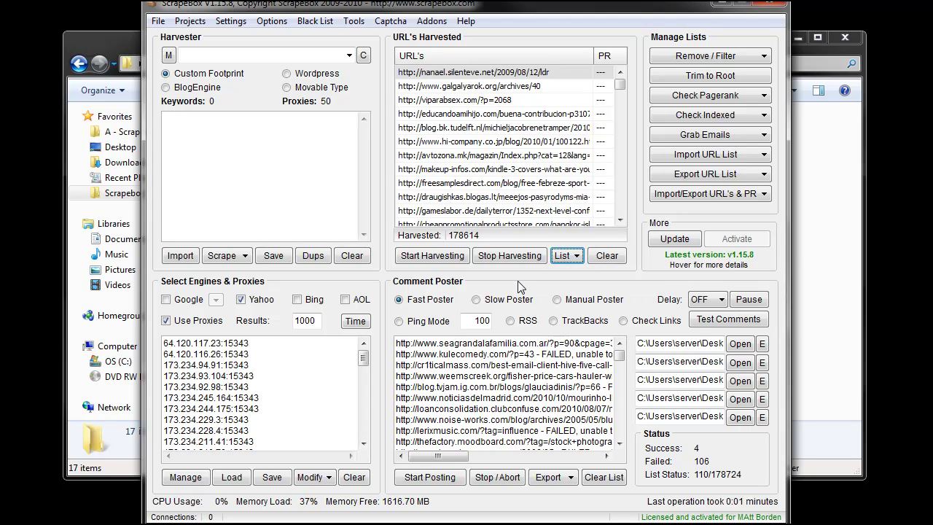